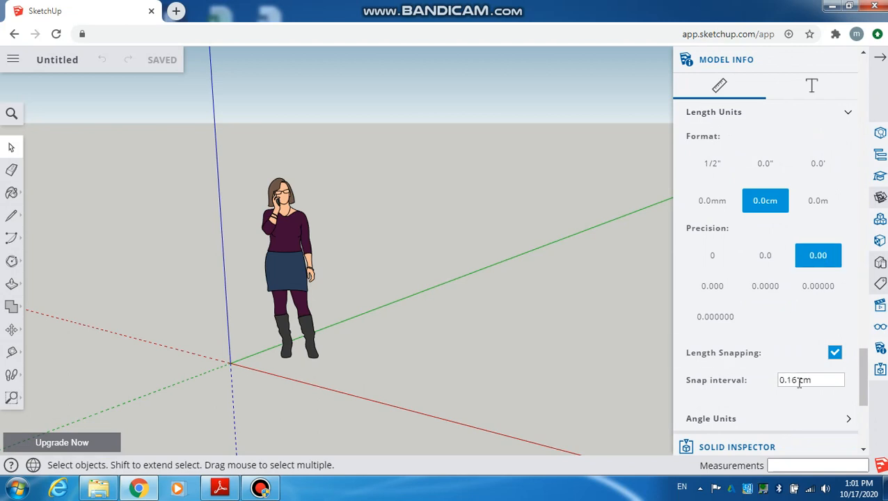
# Step: Set the length snap interval to 0.1 cm in the model's length units
pyautogui.moveTo(799, 381); pyautogui.dragTo(776, 391)
pyautogui.write('0.')
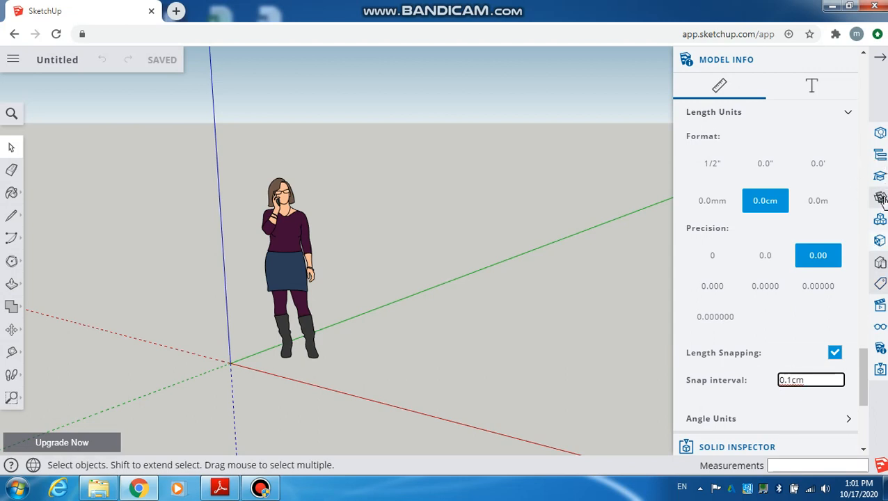
# Step: Switch the camera to parallel projection and show the model in the standard top view
pyautogui.click(880, 307)
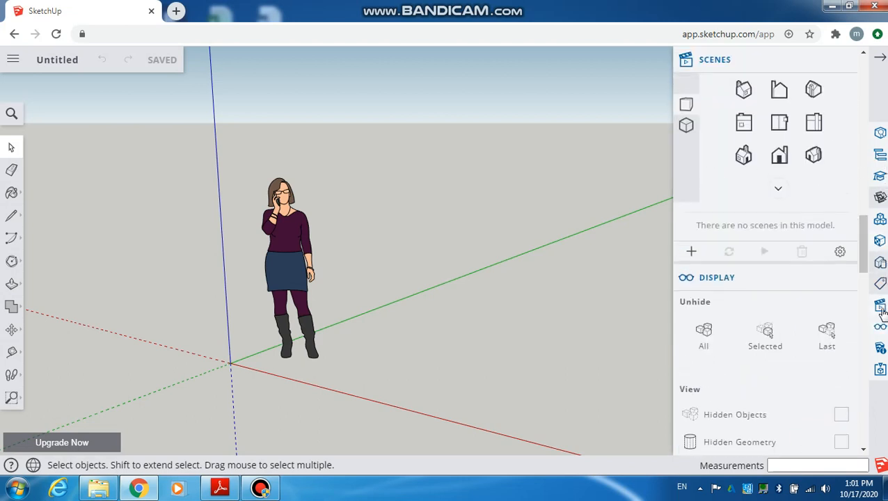
pyautogui.click(685, 125)
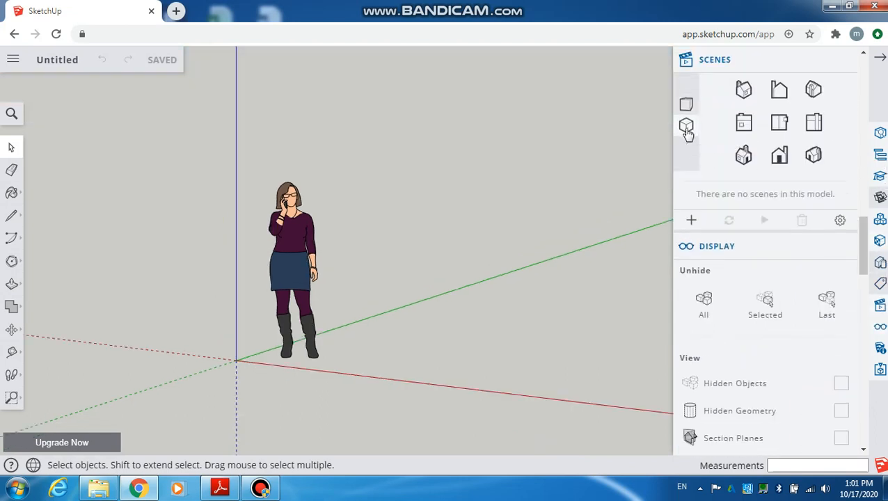
pyautogui.click(779, 126)
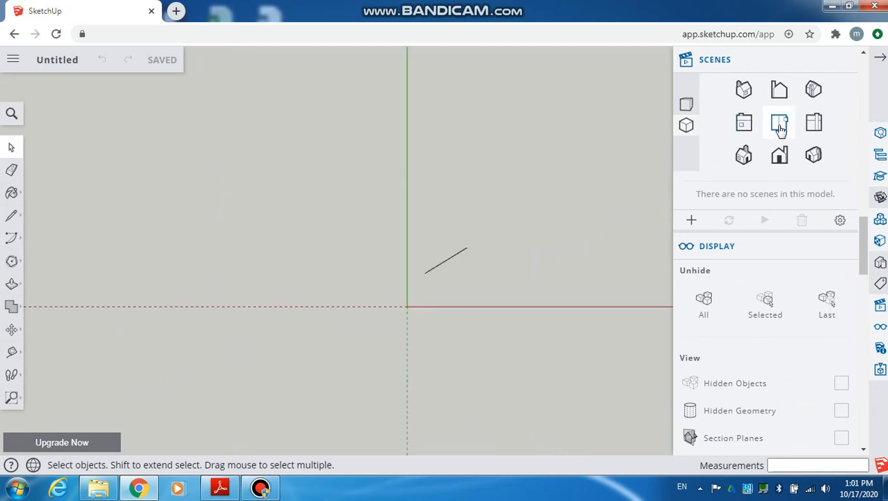
pyautogui.click(879, 58)
# Step: Erase the default human figure from the model
pyautogui.moveTo(510, 203); pyautogui.dragTo(352, 329)
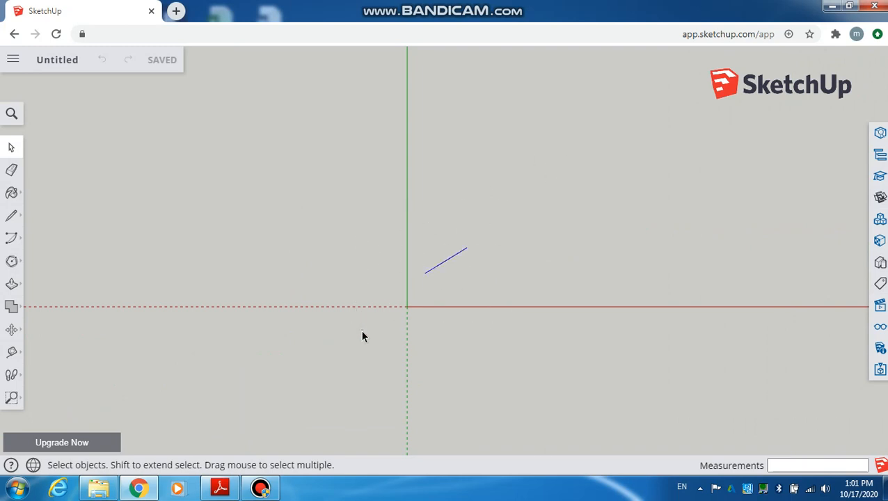
pyautogui.moveTo(380, 338); pyautogui.dragTo(379, 338)
pyautogui.click(12, 172)
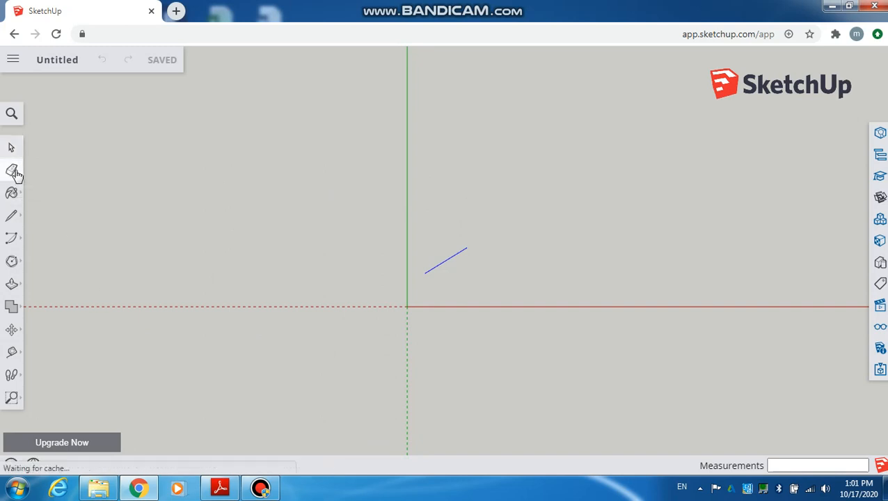
pyautogui.click(462, 255)
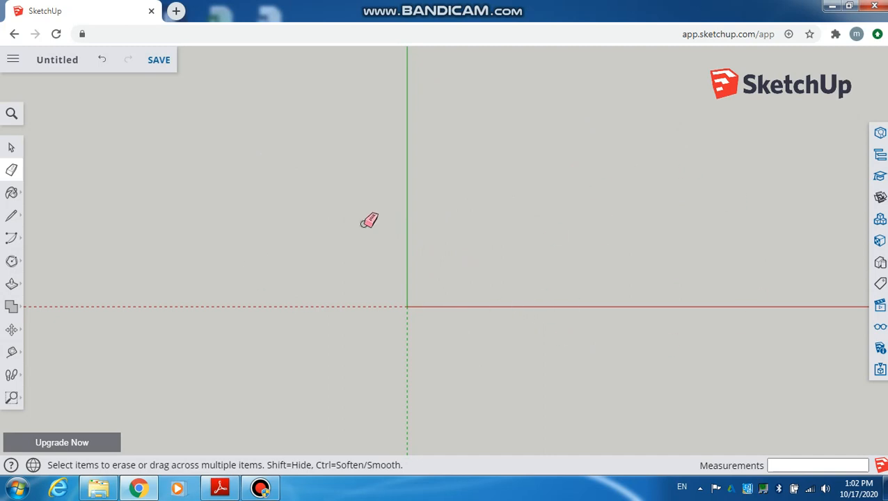
# Step: Draw a 6 cm line from the origin along the red axis as the square's base
pyautogui.click(14, 220)
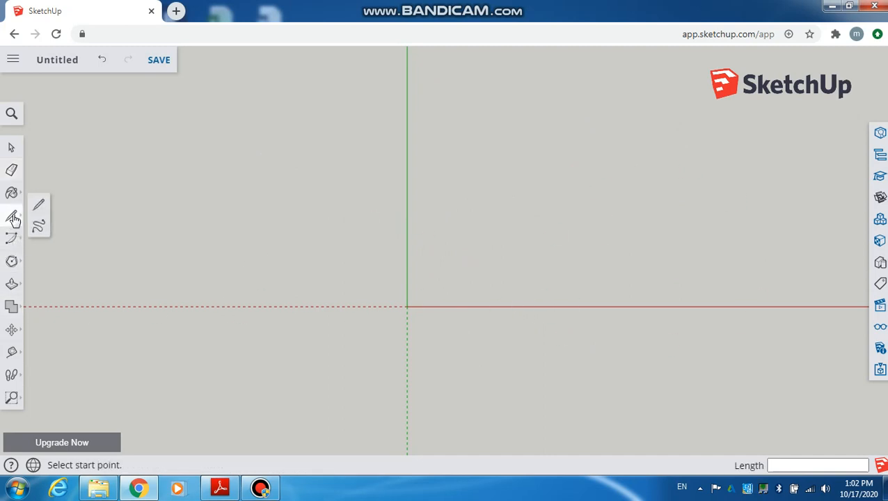
pyautogui.click(16, 267)
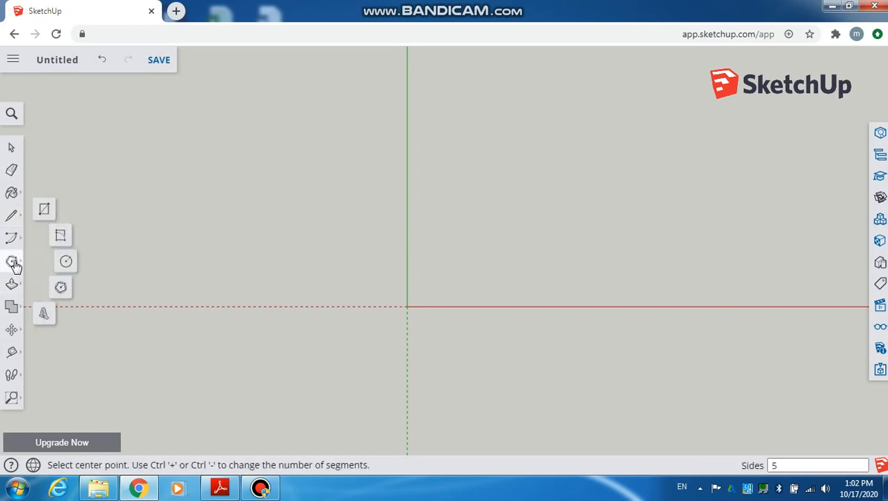
pyautogui.click(14, 219)
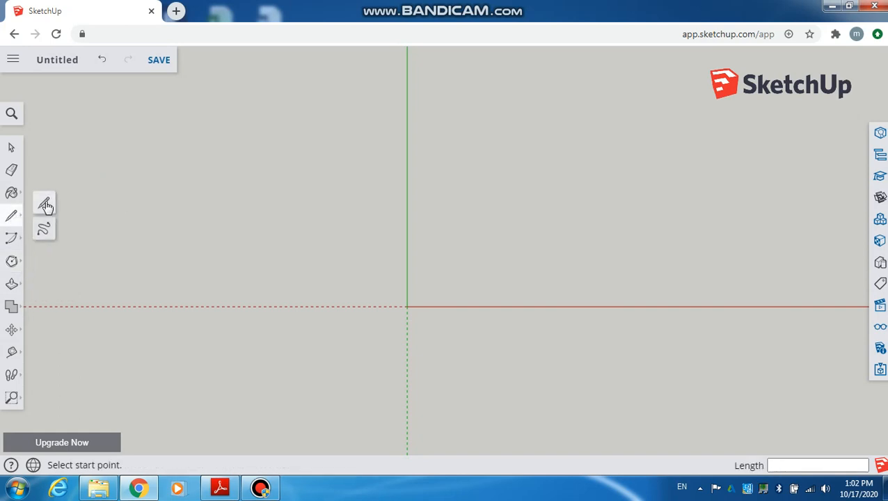
pyautogui.click(46, 204)
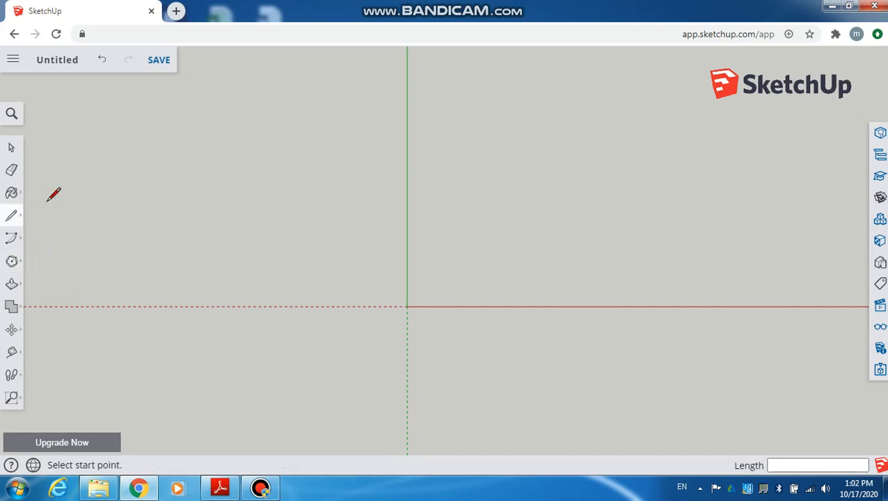
pyautogui.click(407, 305)
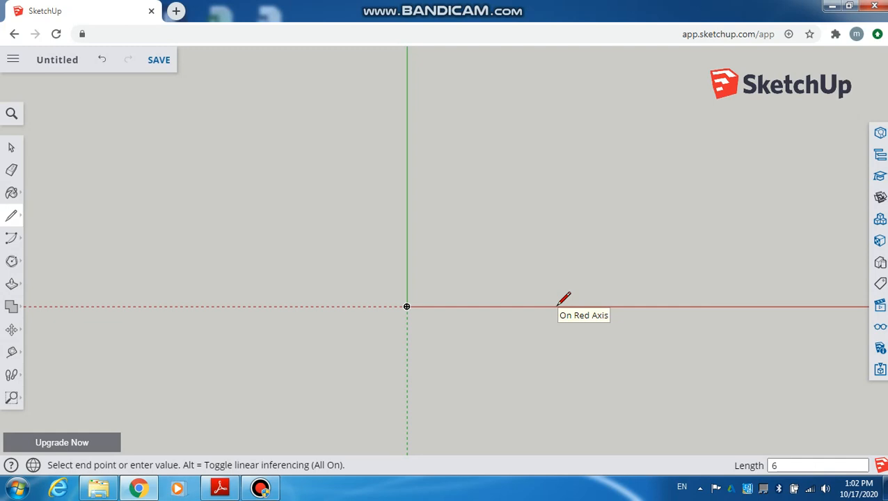
pyautogui.press('Return')
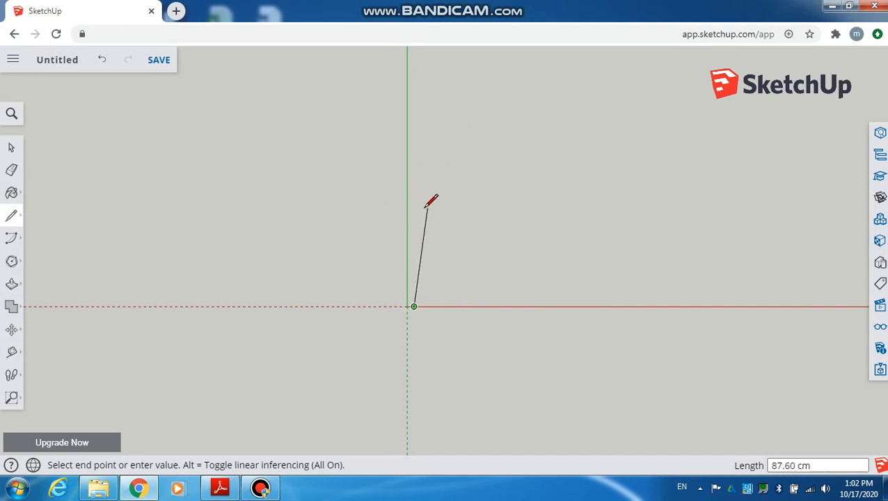
# Step: Complete the 6 × 6 cm square at the origin by drawing its remaining sides with the Line tool
pyautogui.click(12, 399)
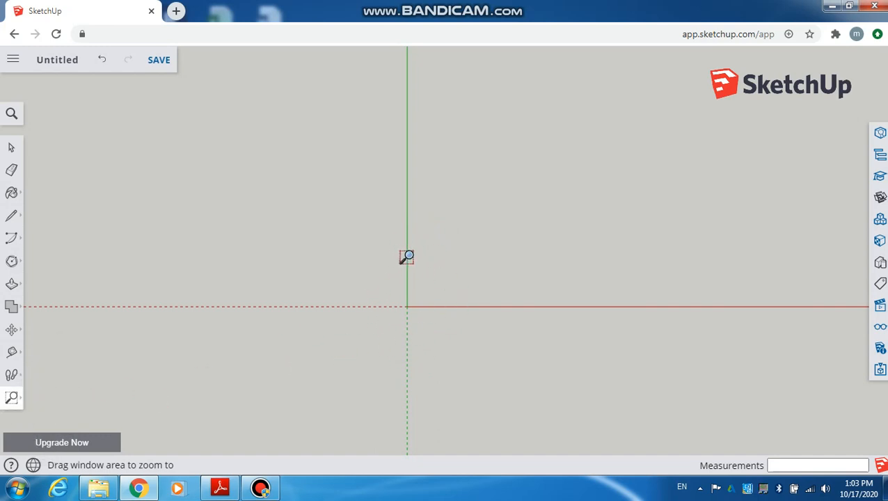
pyautogui.moveTo(401, 289); pyautogui.dragTo(484, 335)
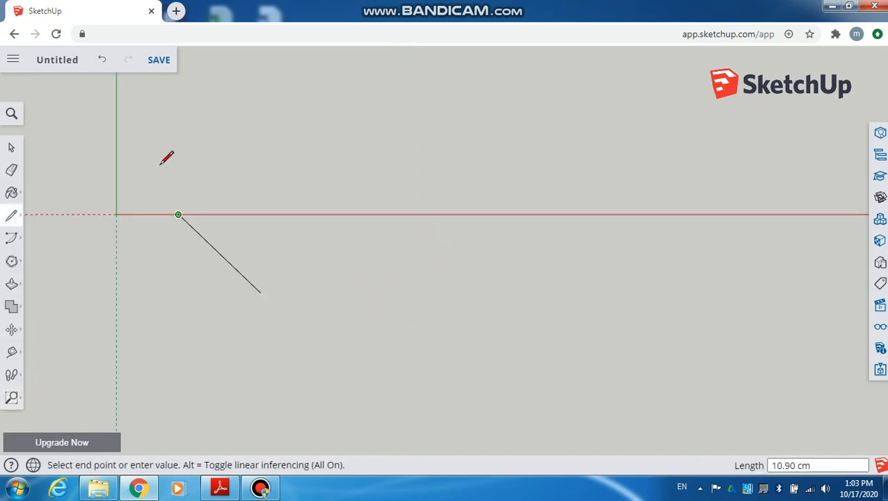
pyautogui.click(21, 217)
pyautogui.click(45, 203)
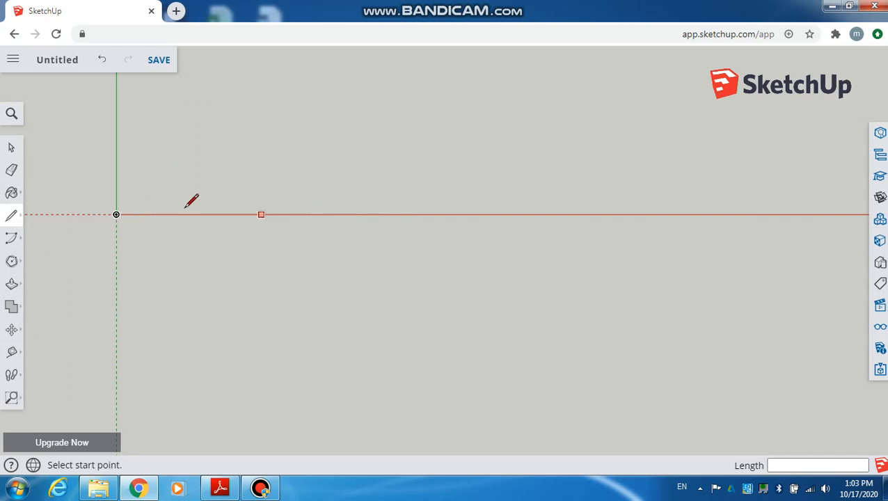
pyautogui.click(117, 214)
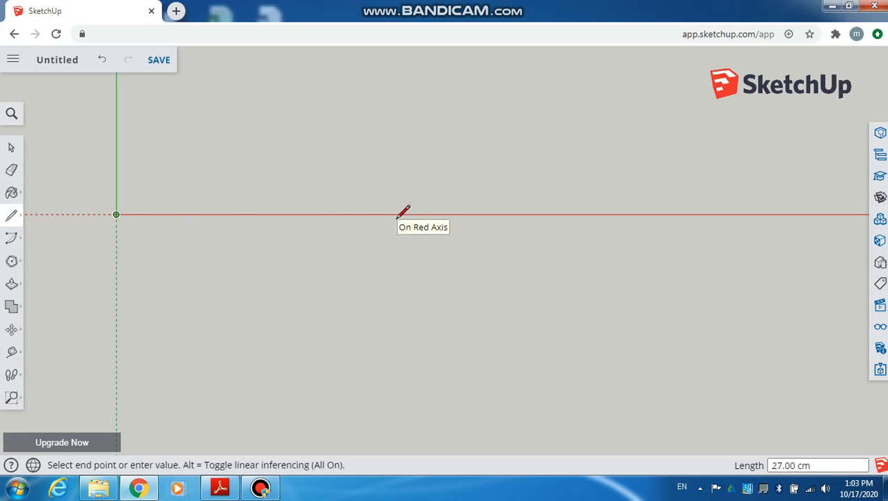
pyautogui.press('Escape')
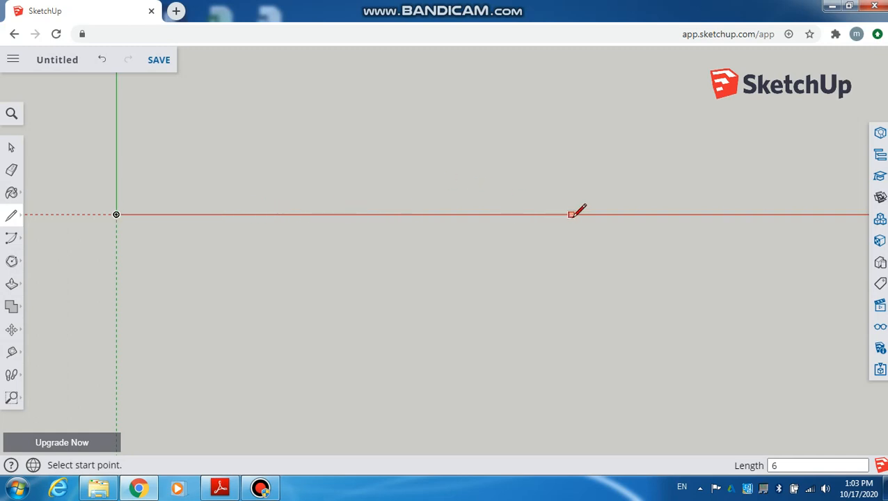
pyautogui.click(178, 214)
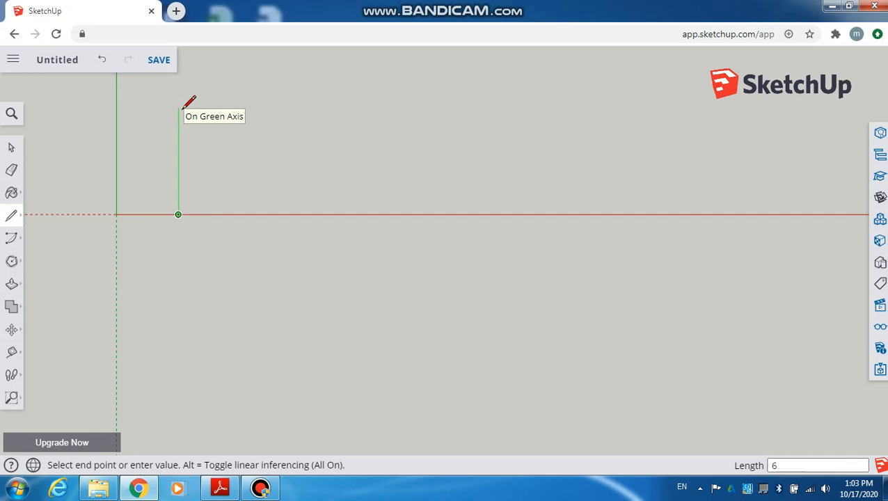
pyautogui.press('Return')
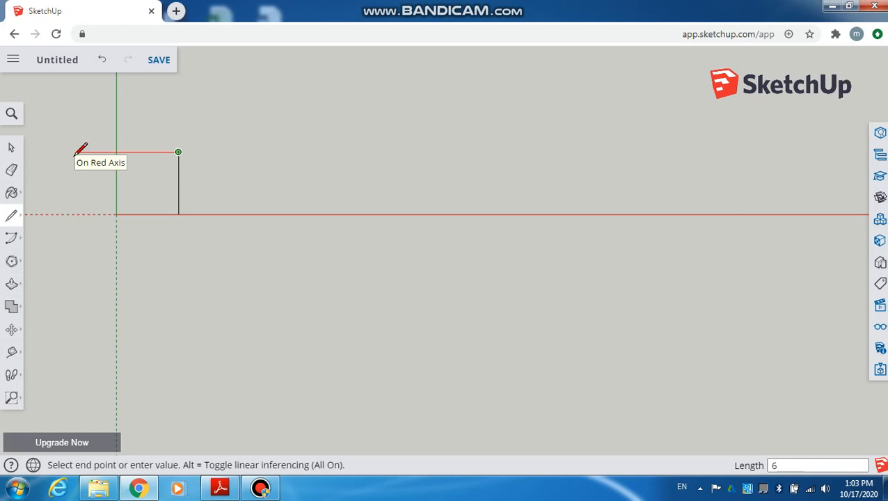
pyautogui.press('Return')
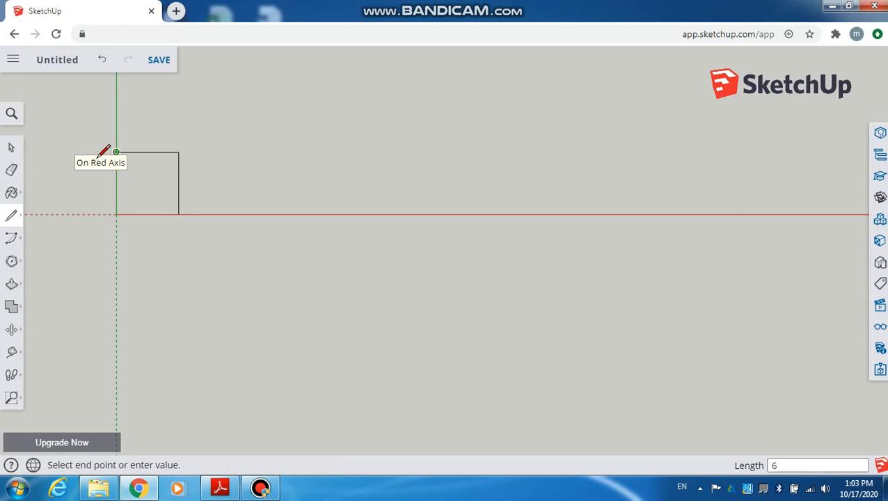
pyautogui.click(116, 215)
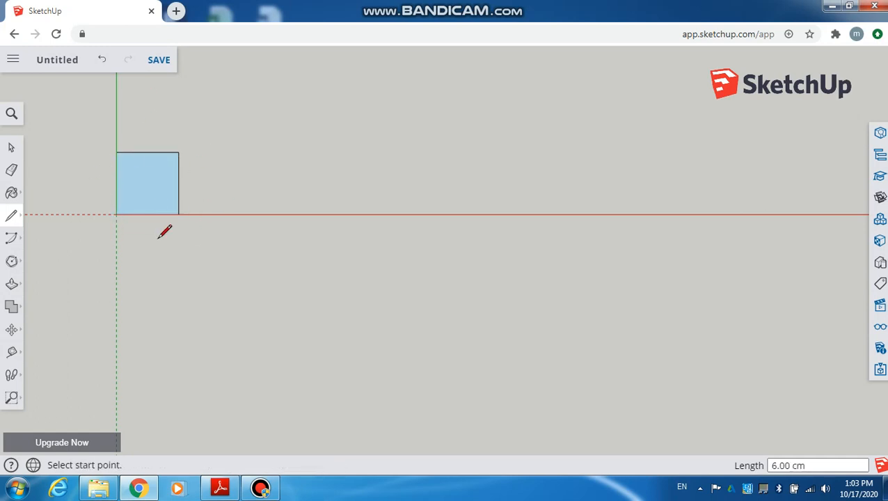
# Step: Check the spacing note in the Adobe Reader task sheet and place a Tape Measure guide 6 cm along the red axis from the square's lower-right corner
pyautogui.click(220, 487)
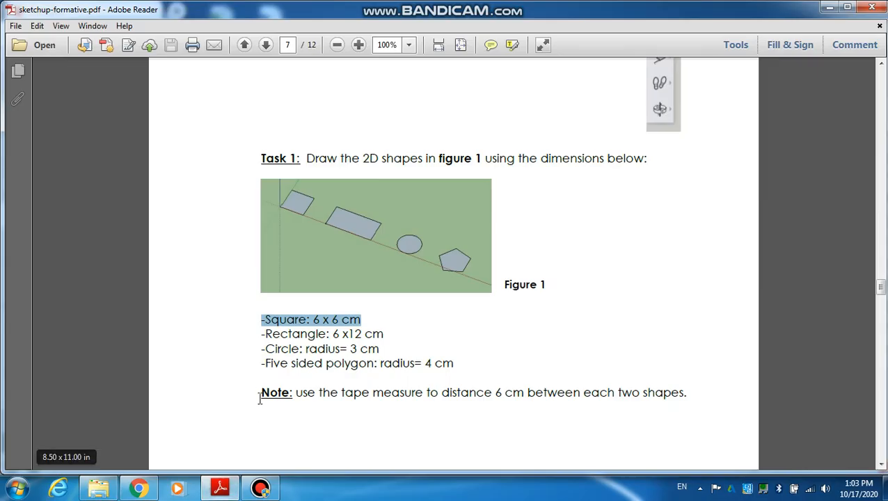
pyautogui.moveTo(261, 394); pyautogui.dragTo(672, 401)
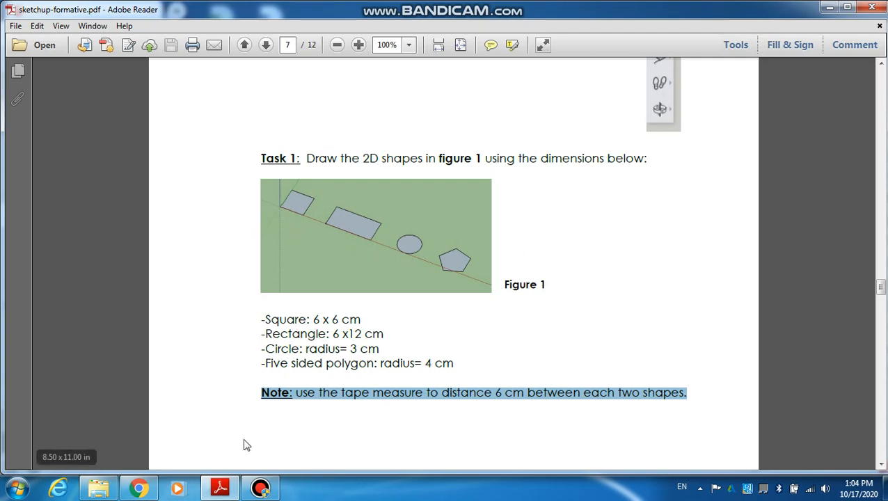
pyautogui.click(229, 487)
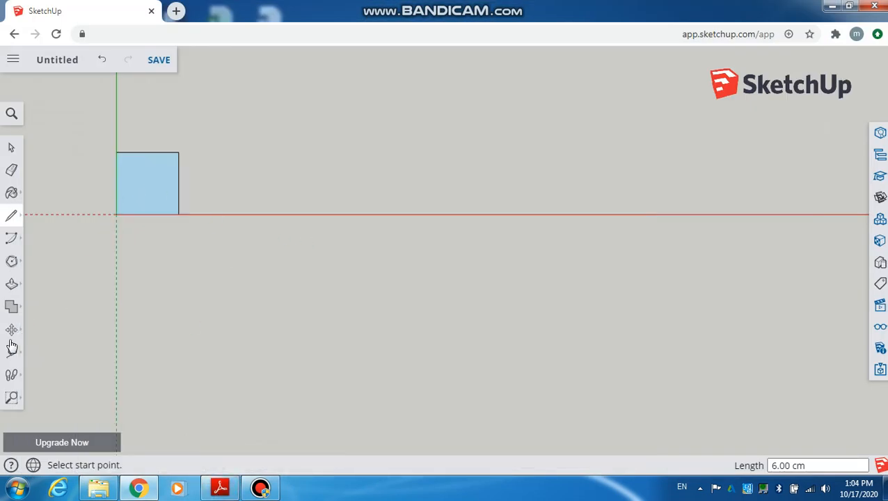
pyautogui.moveTo(12, 354)
pyautogui.click(38, 299)
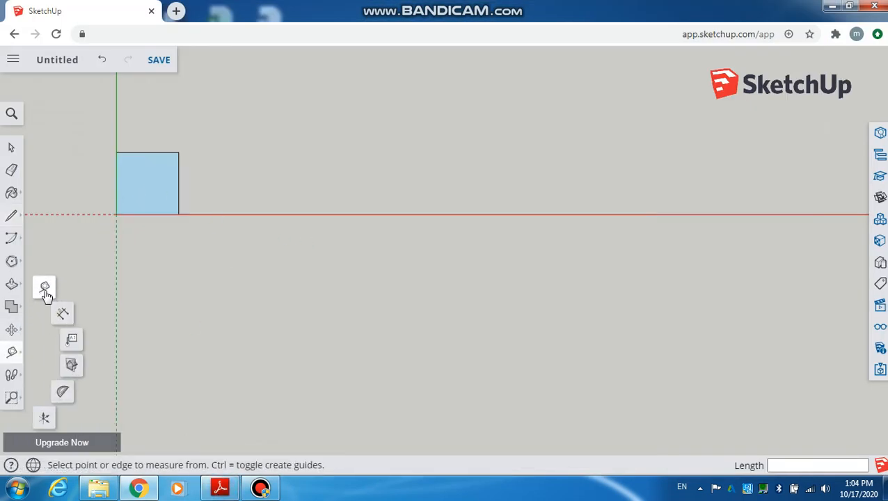
pyautogui.click(178, 214)
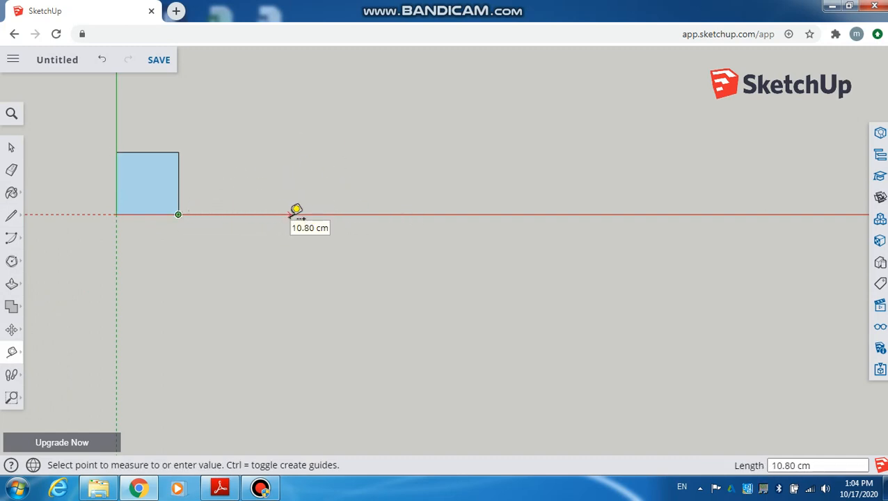
pyautogui.press('Return')
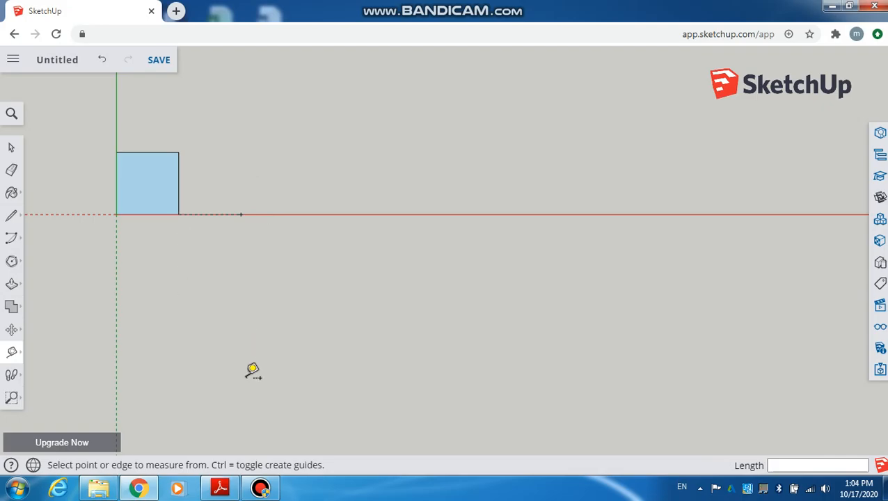
# Step: Check the rectangle's dimensions in the Adobe Reader task sheet and draw its 6 cm left side along the green direction from the guide's end
pyautogui.click(220, 488)
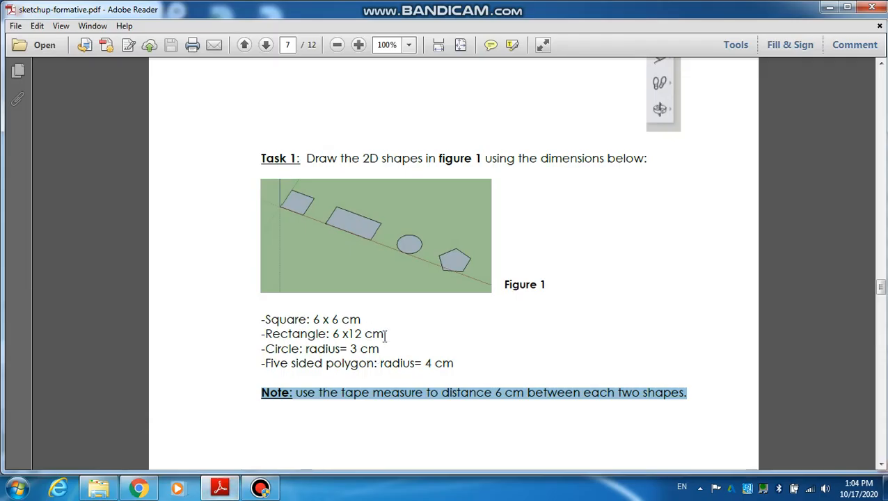
pyautogui.moveTo(385, 335); pyautogui.dragTo(265, 334)
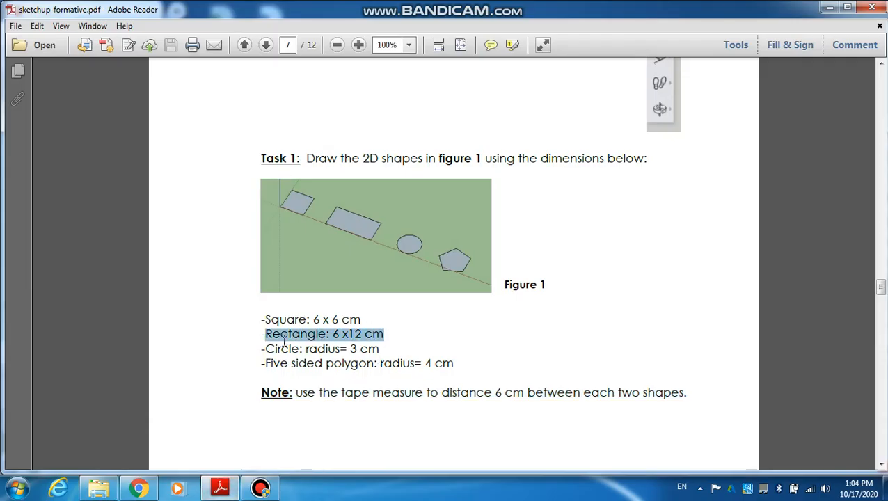
pyautogui.click(220, 487)
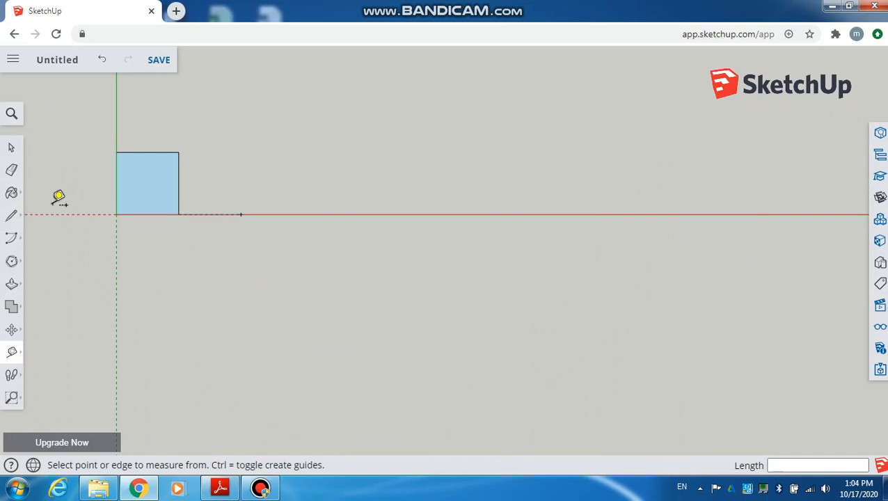
pyautogui.click(10, 215)
pyautogui.click(42, 209)
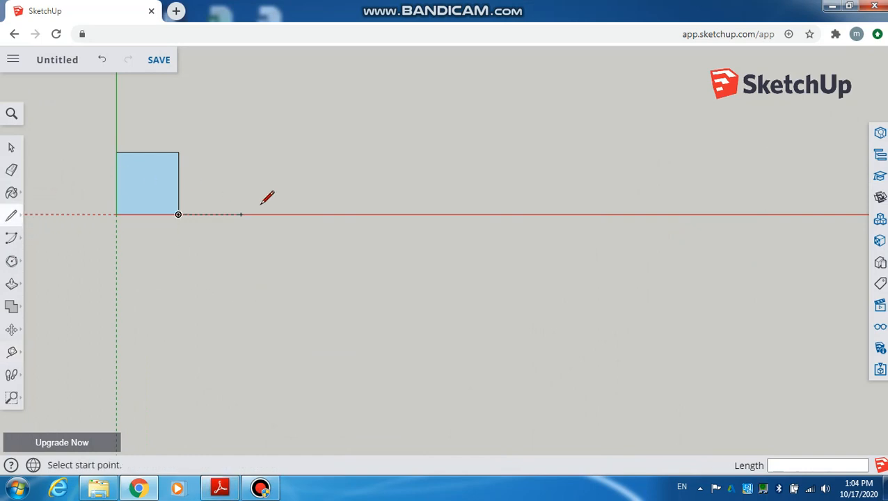
pyautogui.click(241, 214)
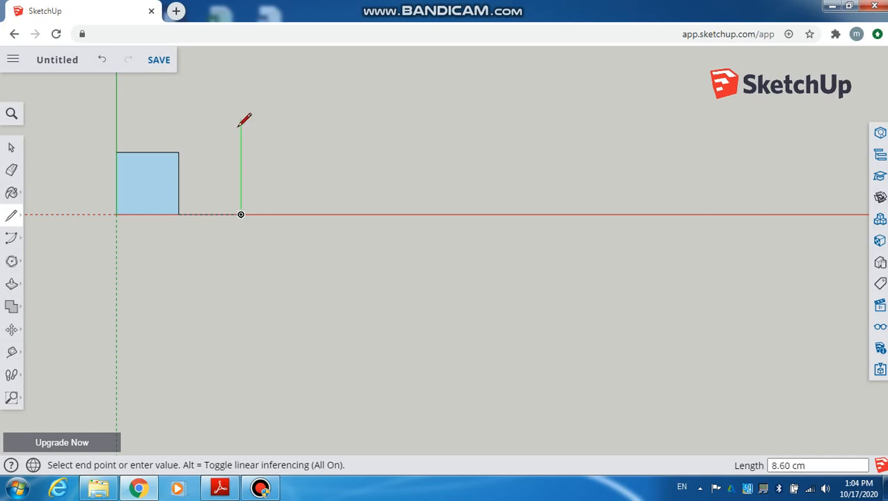
pyautogui.write('6')
pyautogui.press('Return')
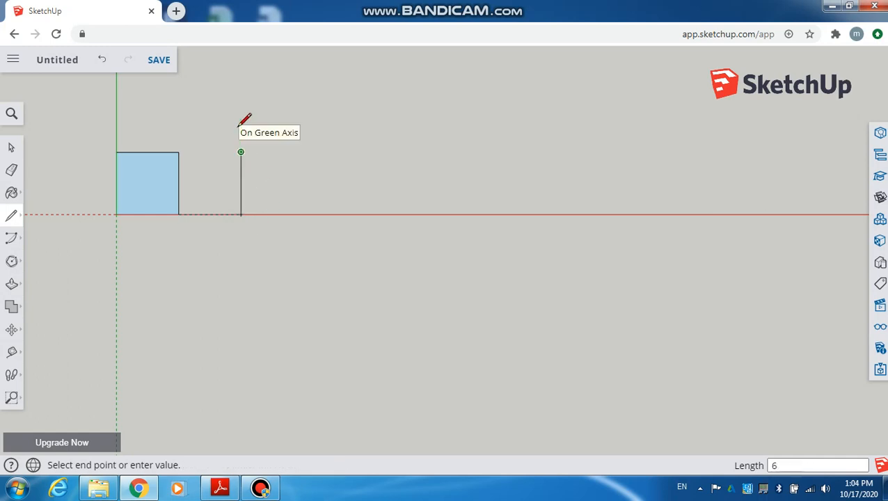
# Step: Complete the 6 × 12 cm rectangle by drawing its top, right and bottom sides with the Line tool
pyautogui.press('Return')
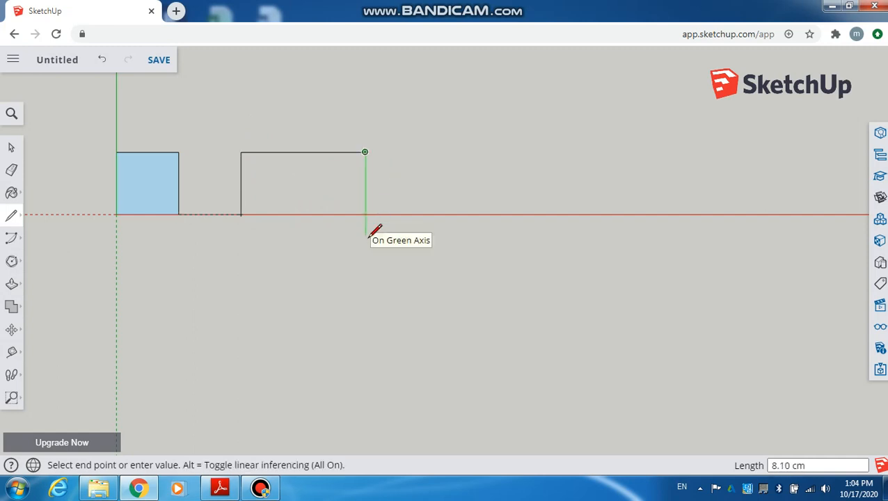
pyautogui.write('6')
pyautogui.press('Return')
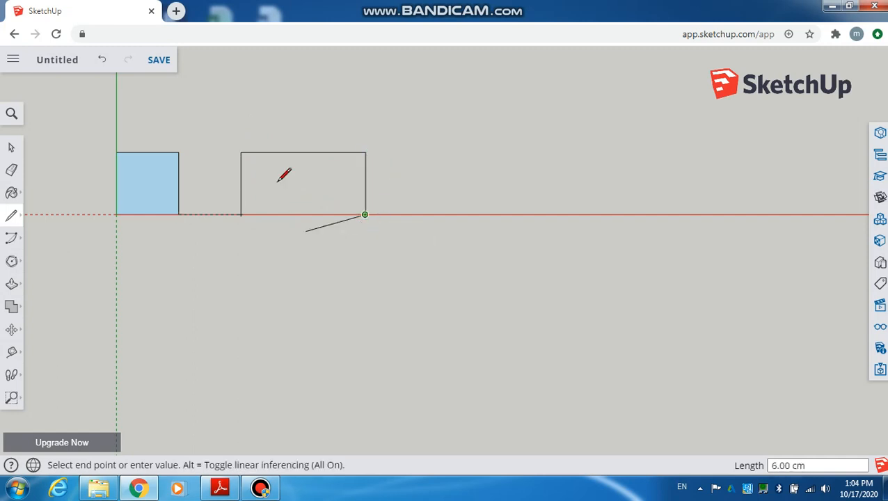
pyautogui.click(241, 214)
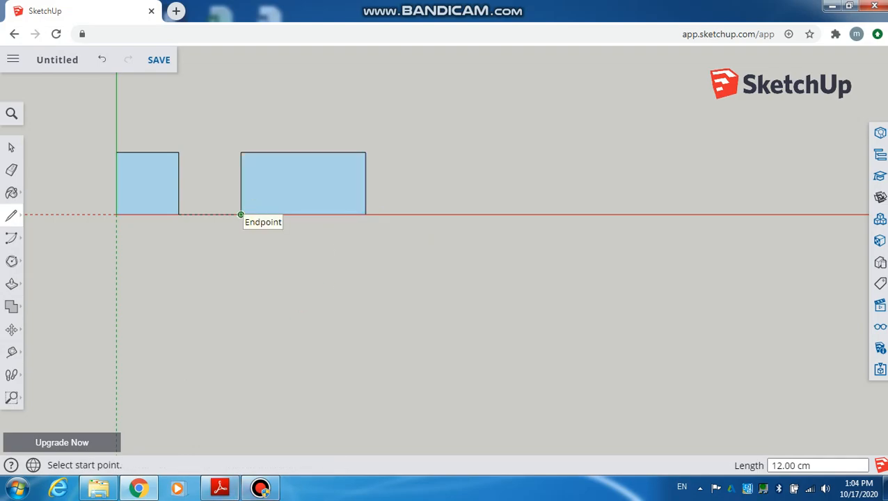
# Step: Check the circle's radius in the Adobe Reader task sheet and place a 6 cm Tape Measure guide along the red axis from the rectangle's lower-right corner
pyautogui.click(220, 487)
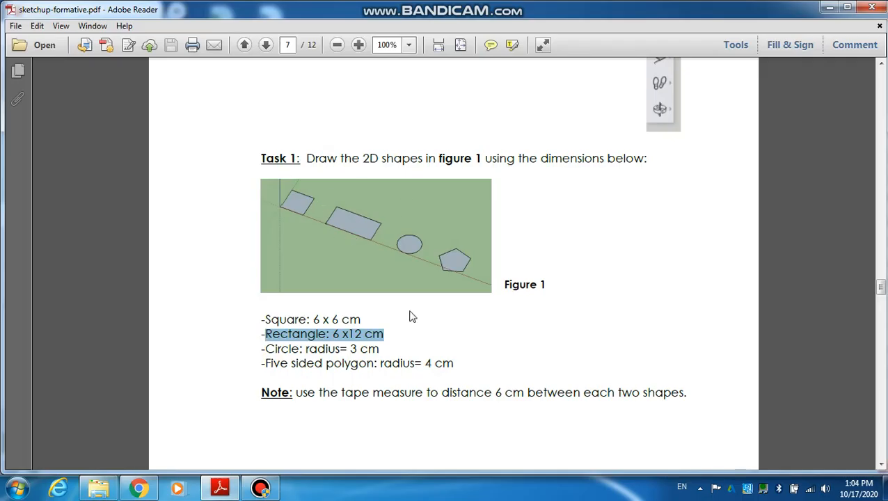
pyautogui.moveTo(305, 349); pyautogui.dragTo(379, 348)
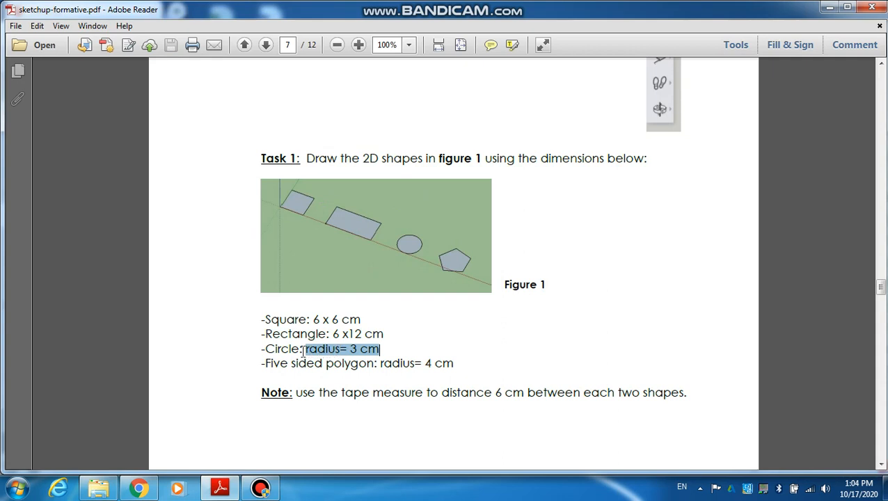
pyautogui.moveTo(303, 348); pyautogui.dragTo(285, 352)
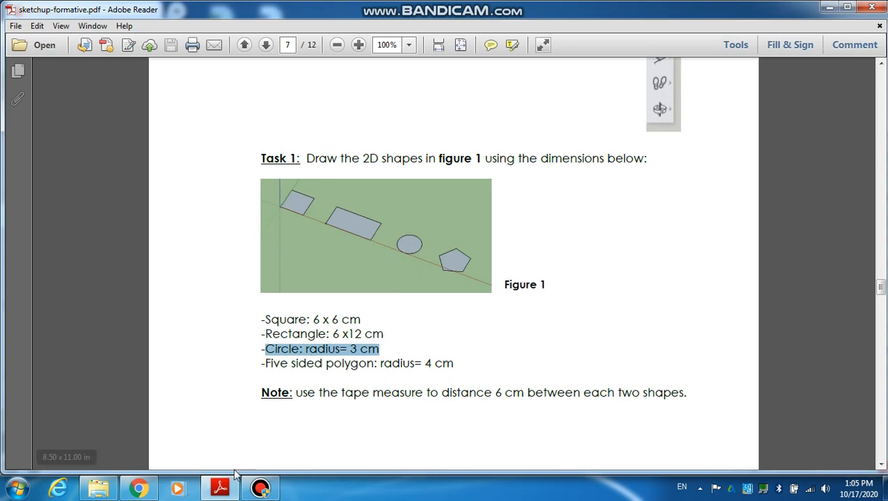
pyautogui.click(139, 488)
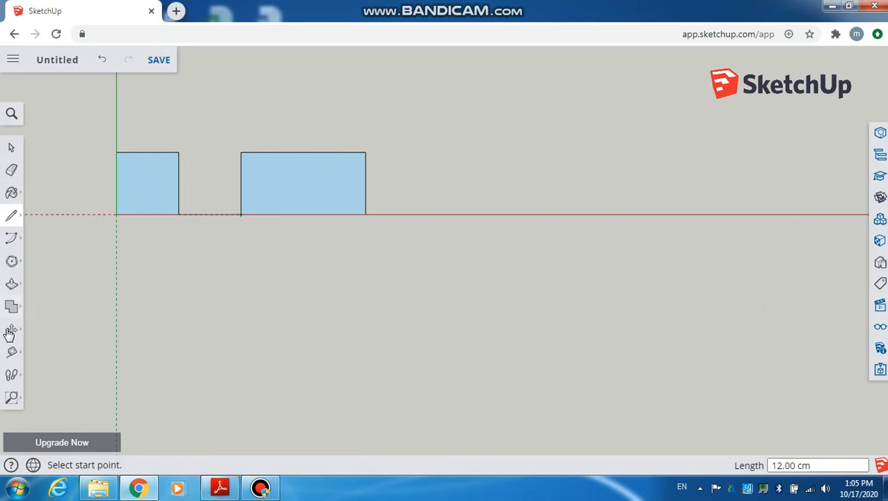
pyautogui.click(13, 354)
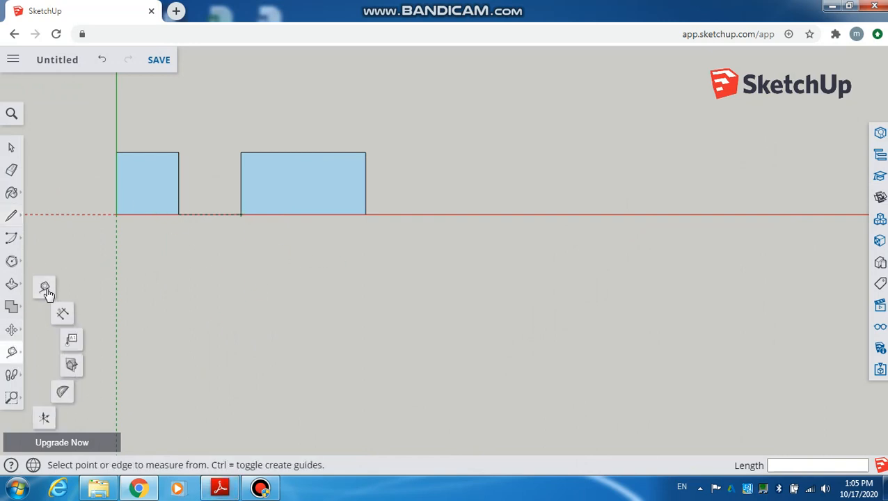
pyautogui.click(365, 214)
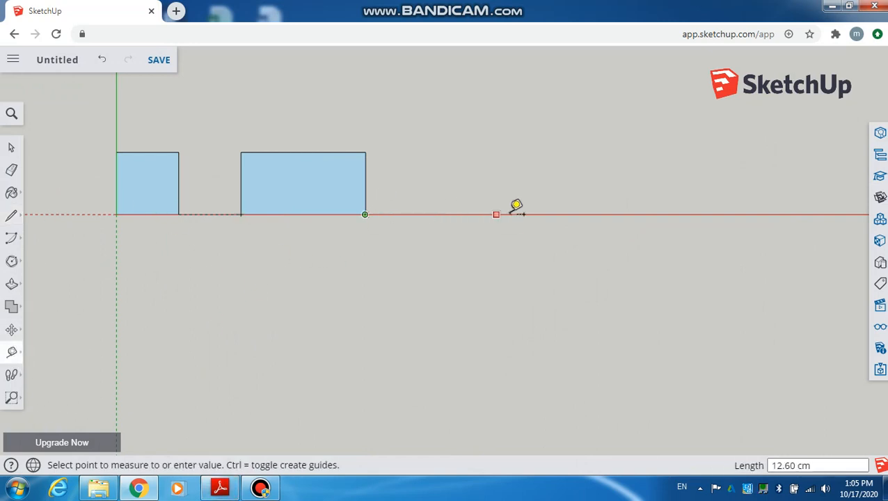
pyautogui.write('6')
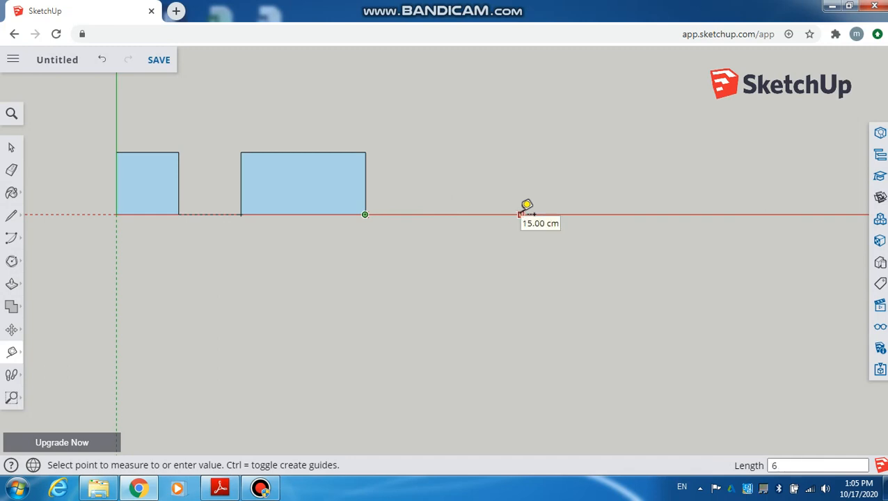
pyautogui.press('Return')
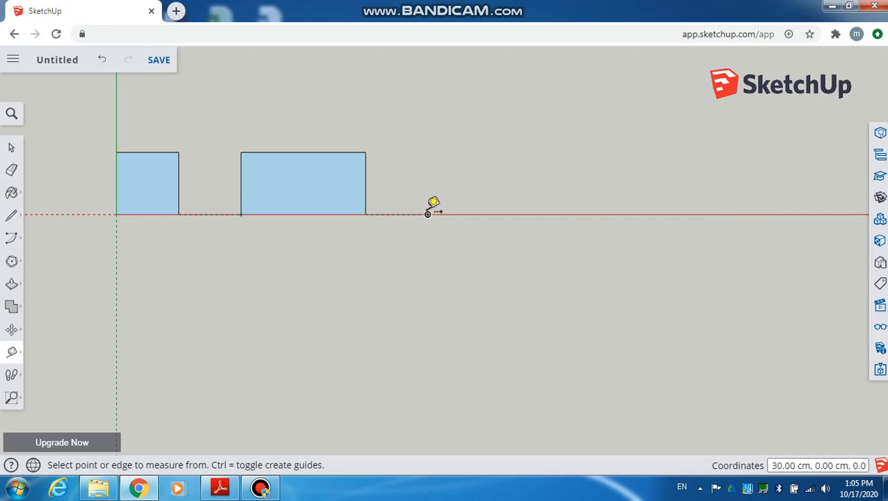
# Step: Mark the circle's centre with Tape Measure guides 3 cm further along the red axis and 3 cm up in the green direction
pyautogui.click(427, 214)
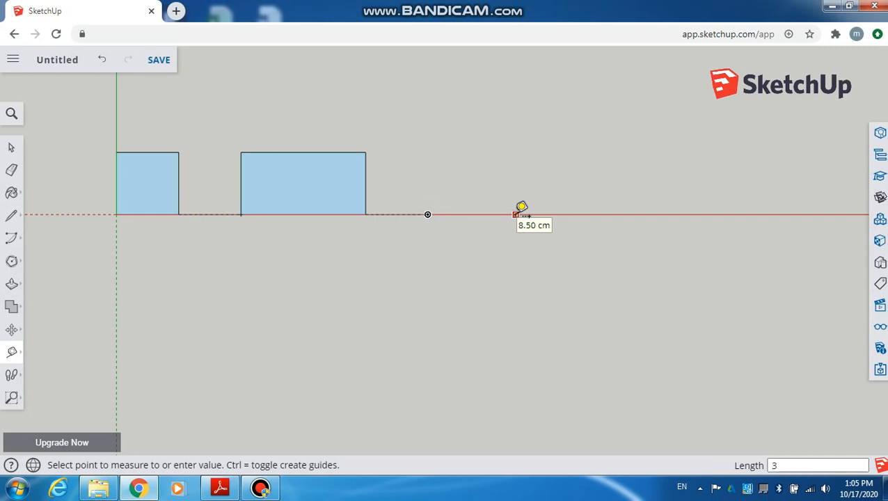
pyautogui.write('3')
pyautogui.press('Return')
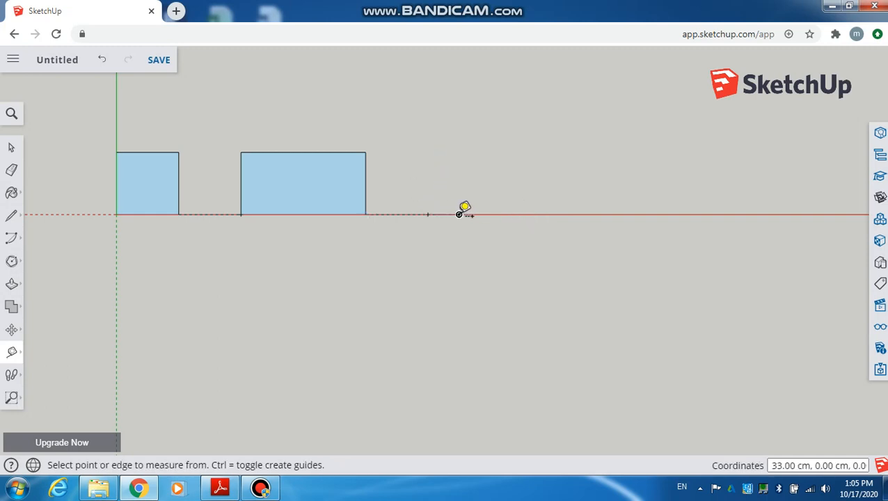
pyautogui.click(459, 214)
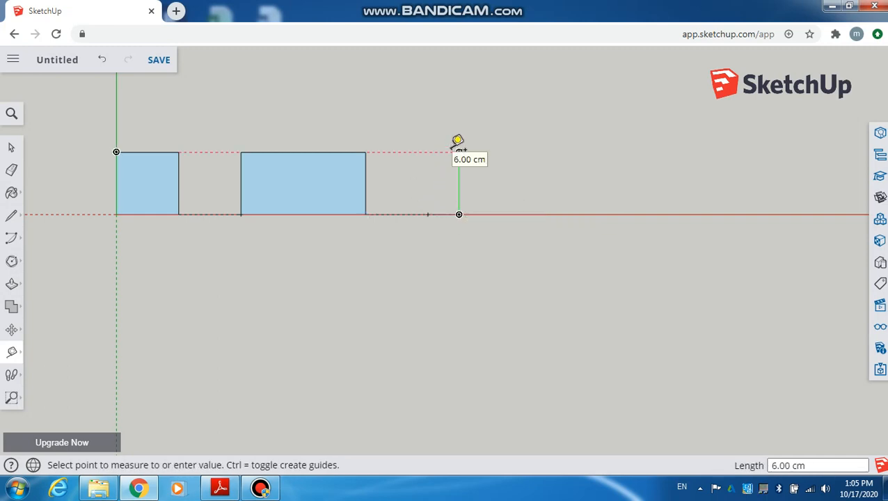
pyautogui.write('3')
pyautogui.press('Return')
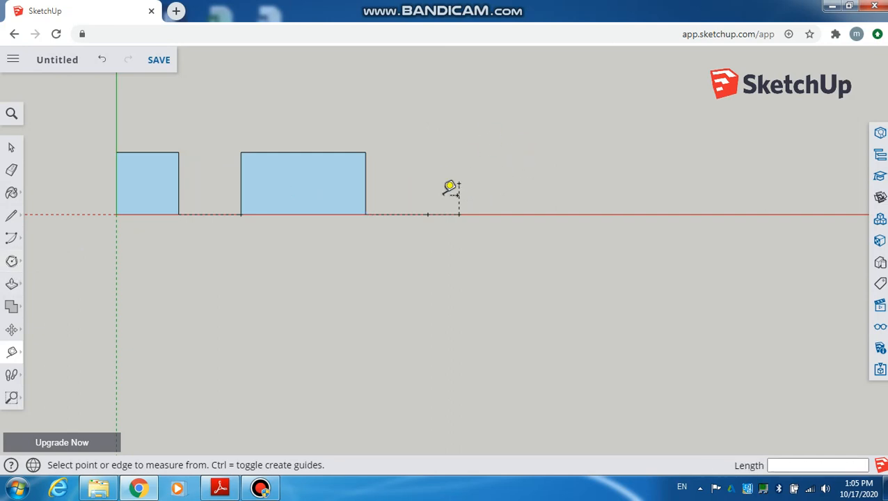
# Step: Draw a circle with a 3 cm radius centred on the upper end of the vertical guide
pyautogui.click(12, 263)
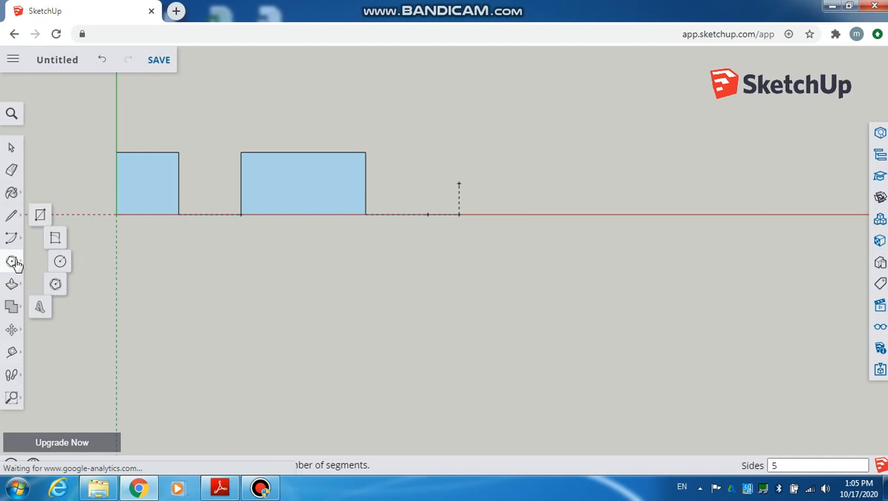
pyautogui.click(66, 262)
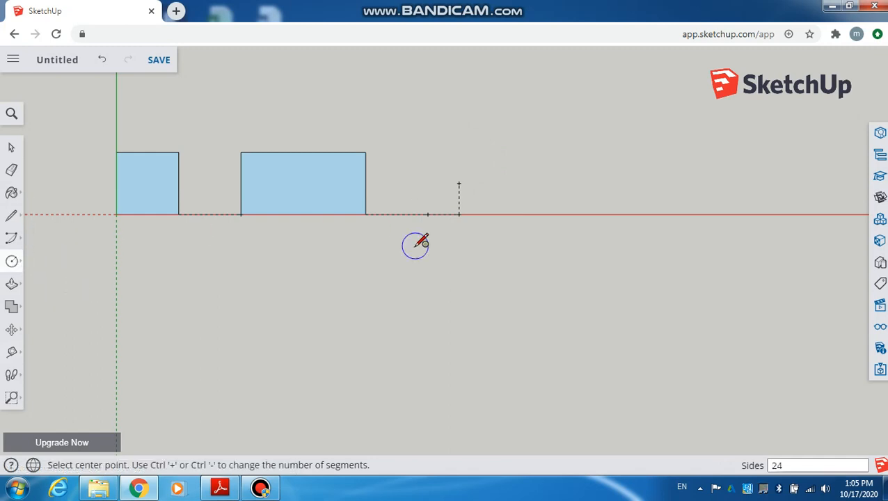
pyautogui.click(458, 183)
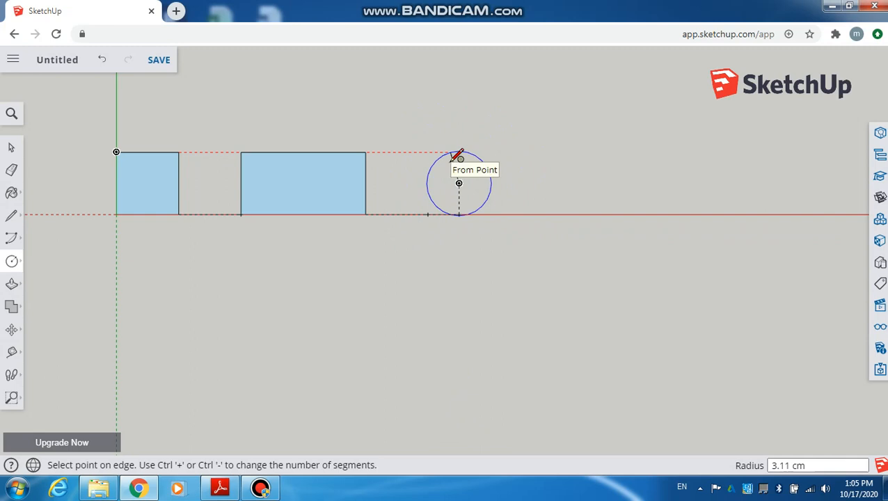
pyautogui.click(459, 157)
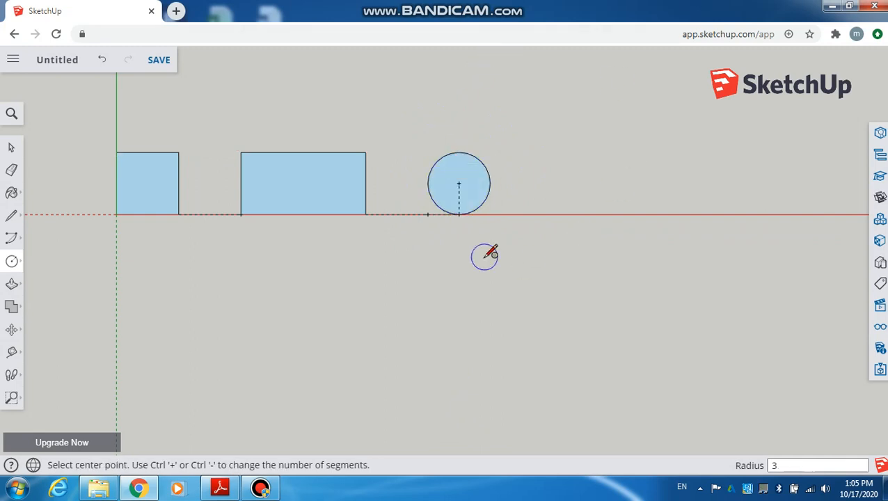
# Step: Check the polygon's radius in the Adobe Reader task sheet and place consecutive 6 cm and 4 cm guides in the red direction from the circle's right edge
pyautogui.click(222, 487)
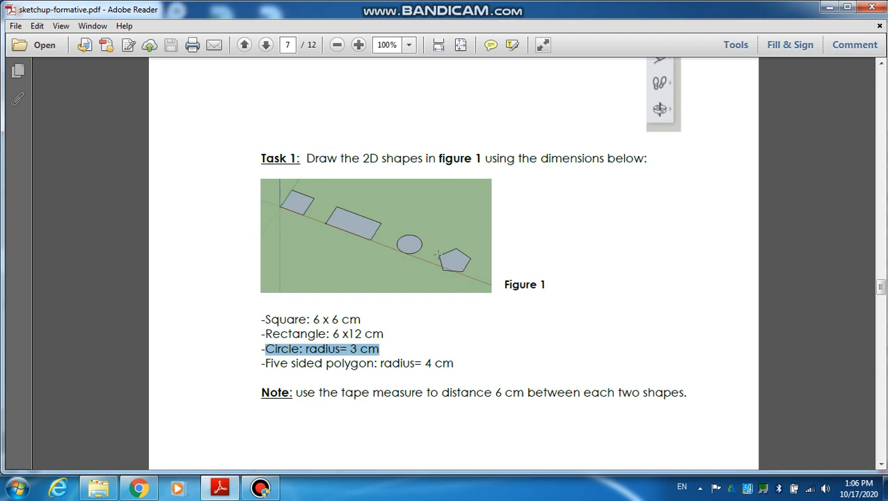
pyautogui.moveTo(454, 362); pyautogui.dragTo(280, 370)
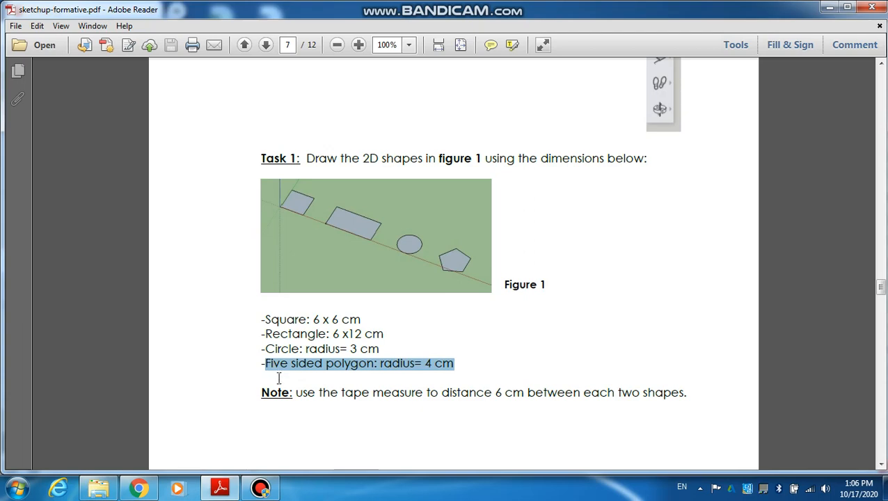
pyautogui.click(219, 488)
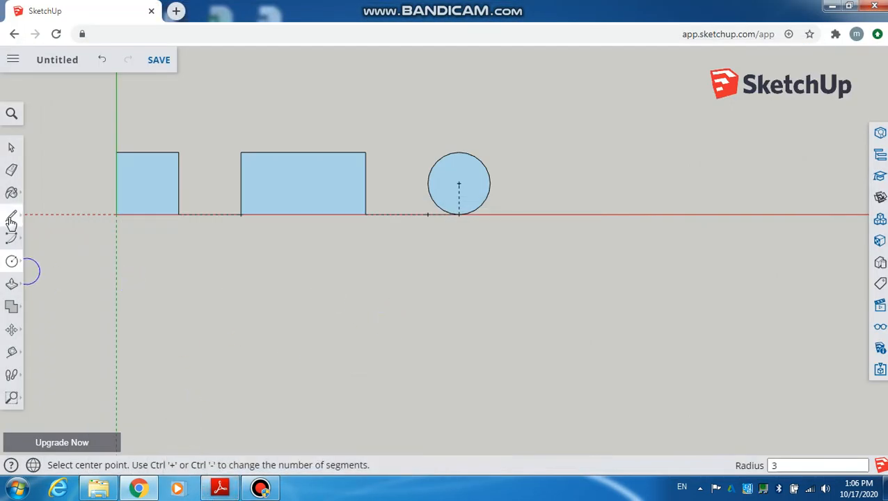
pyautogui.click(14, 353)
pyautogui.click(44, 287)
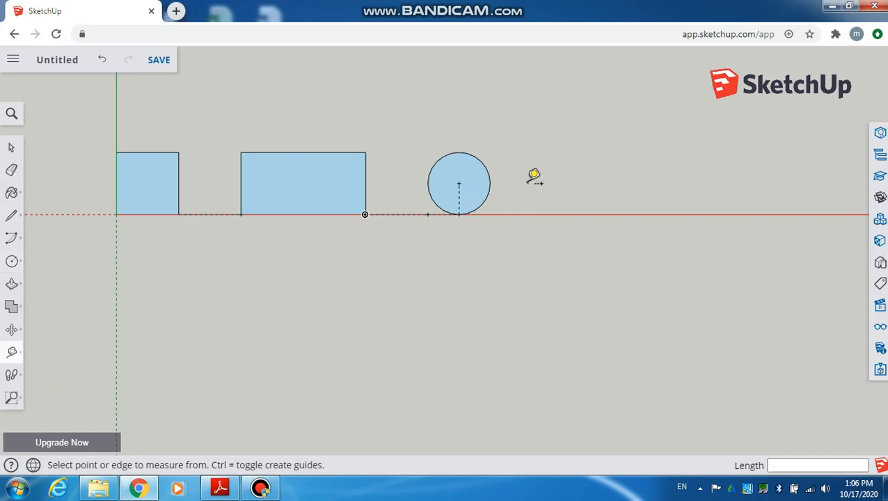
pyautogui.click(490, 183)
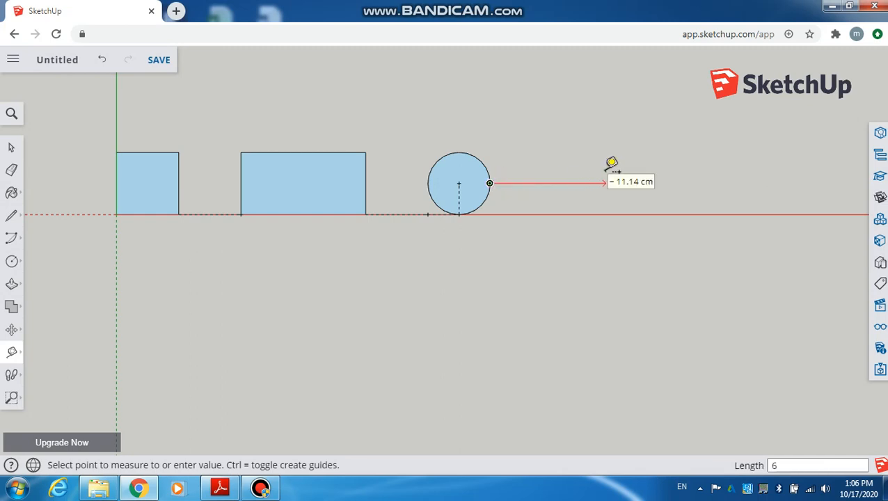
pyautogui.press('Return')
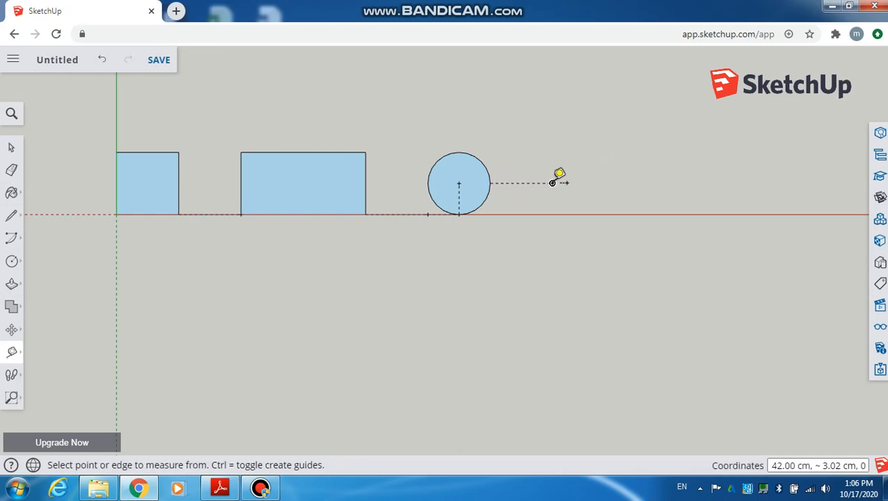
pyautogui.click(552, 183)
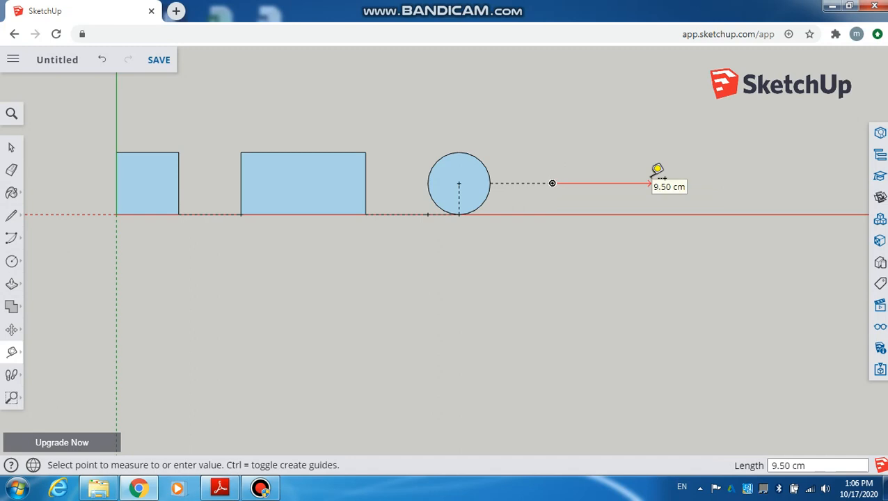
pyautogui.press('Return')
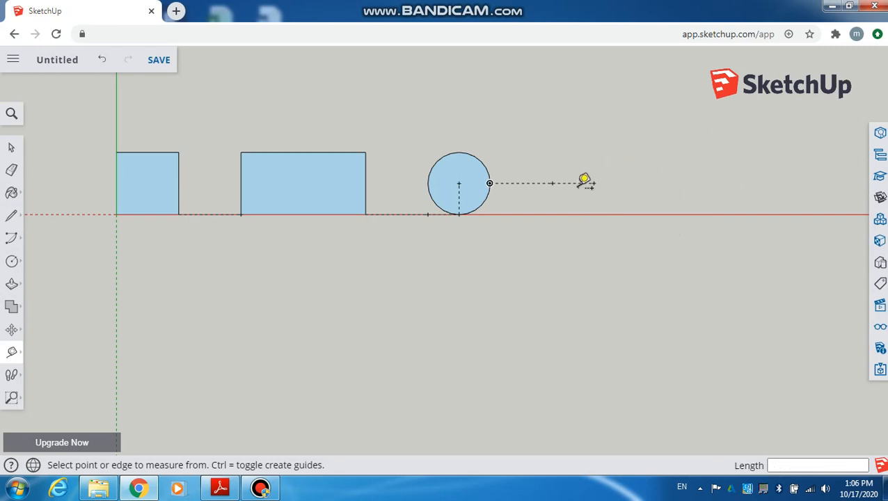
# Step: Draw a five-sided polygon with a 4 cm inscribed radius centred on the last guide's end, one vertex pointing up in the green direction
pyautogui.click(12, 267)
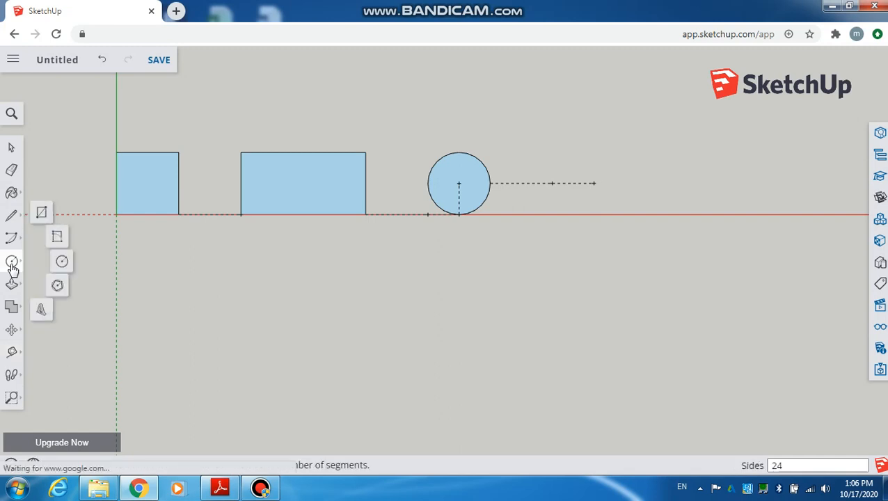
pyautogui.click(61, 288)
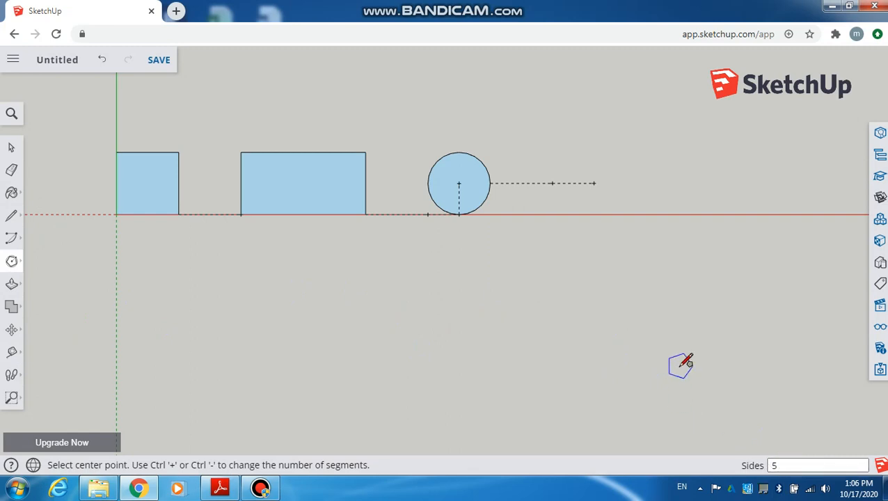
pyautogui.click(593, 183)
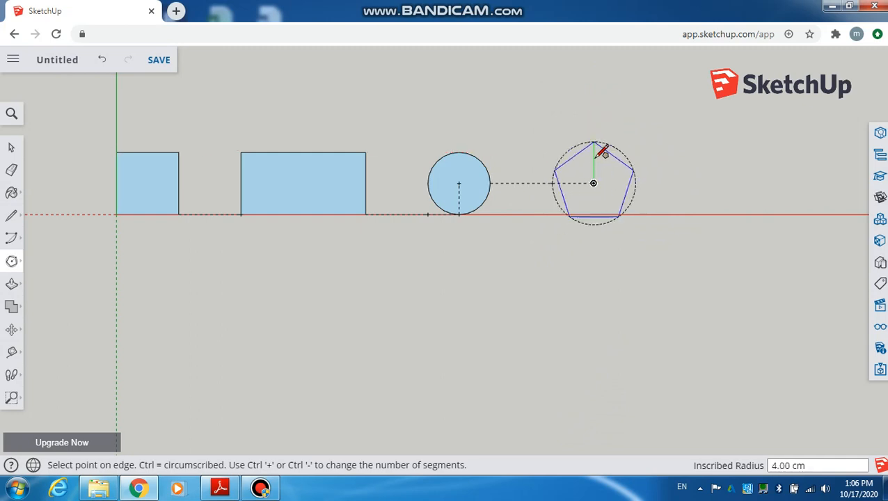
pyautogui.write('0.5')
pyautogui.press('Return')
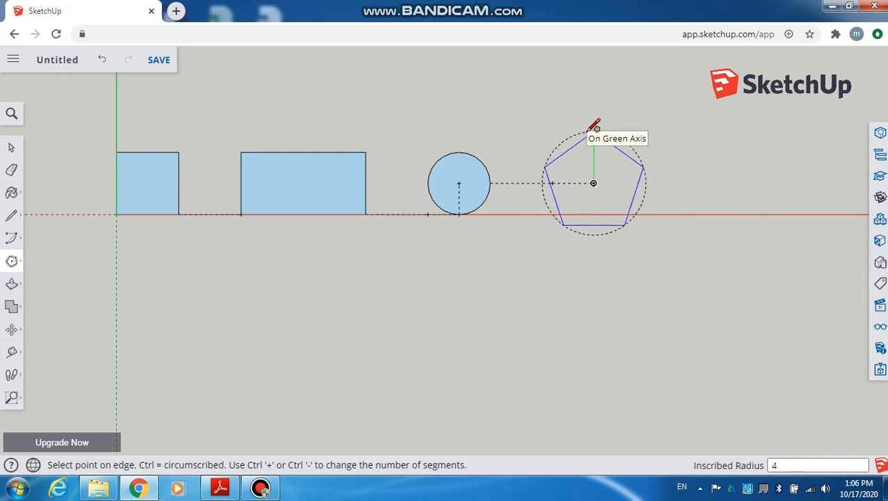
pyautogui.write('4')
pyautogui.press('Return')
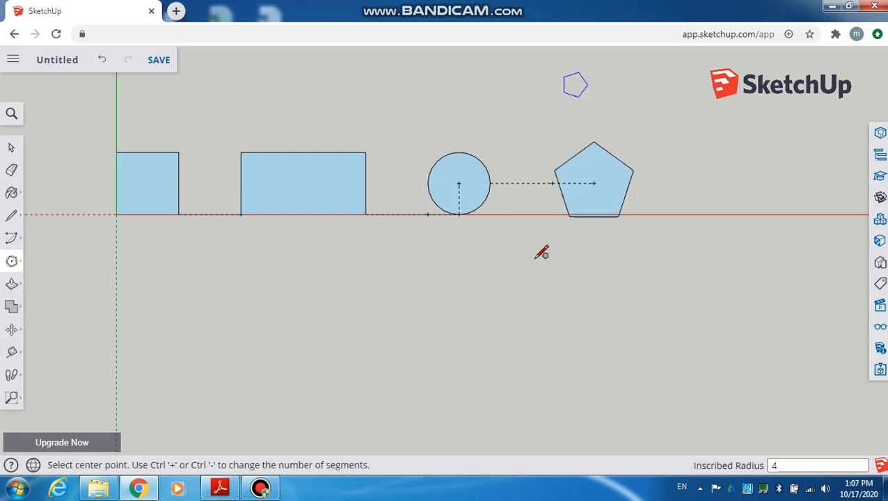